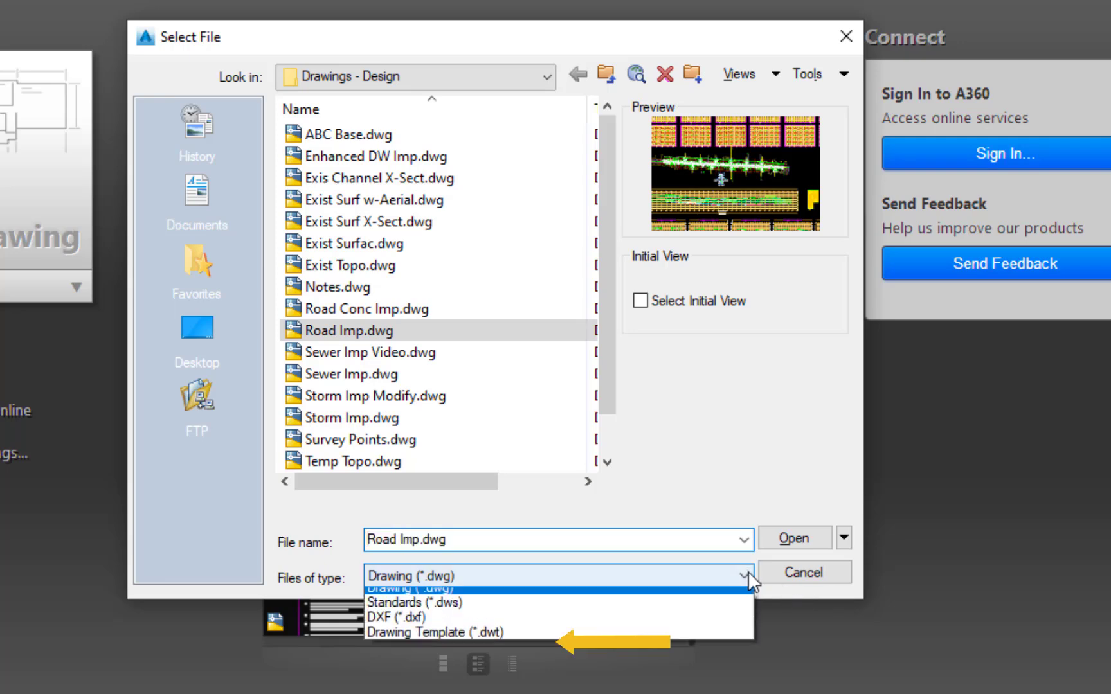
Step: Open the drawing template Atkins Plan Production.dwt from the Plan Production folder inside the Template folder
click(521, 642)
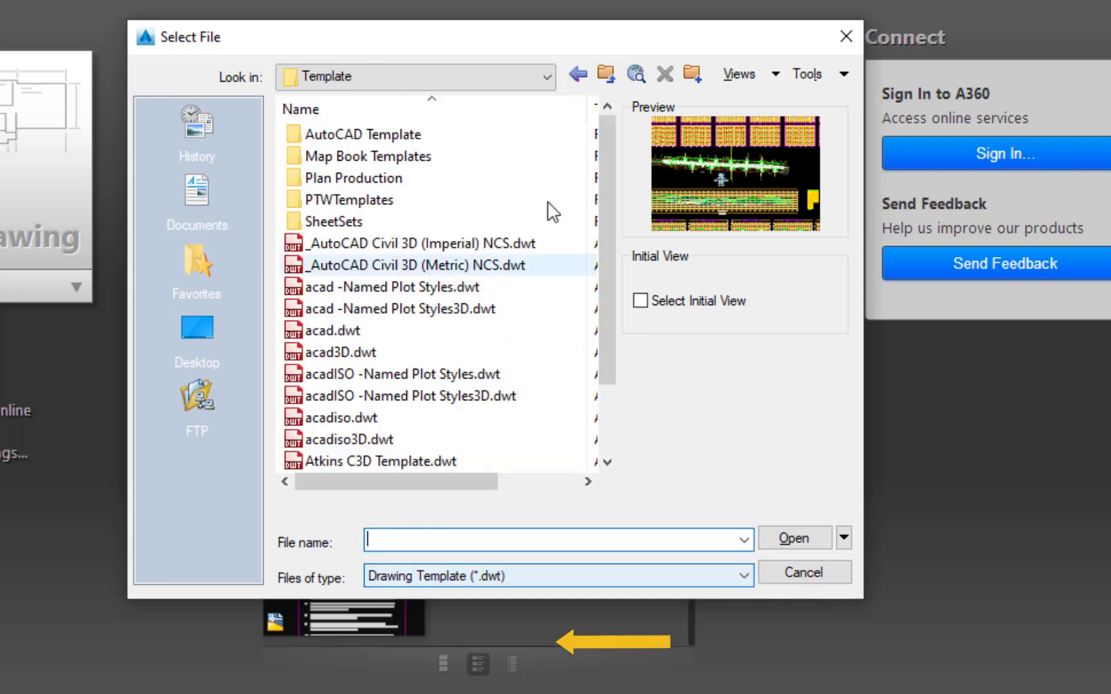
click(546, 78)
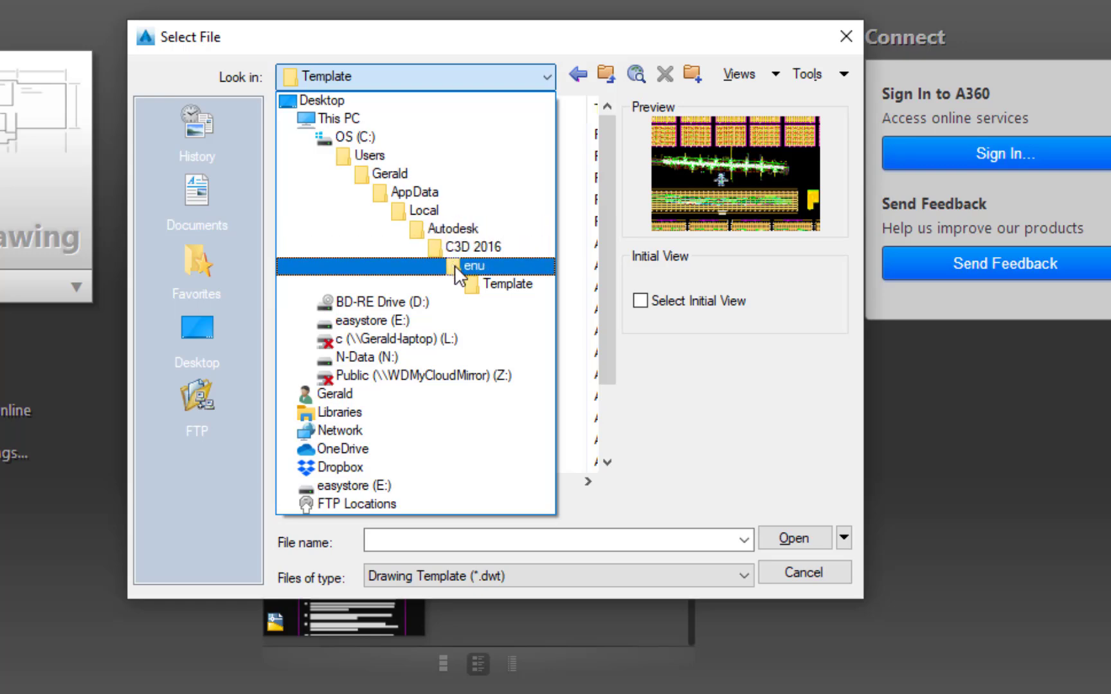
click(508, 285)
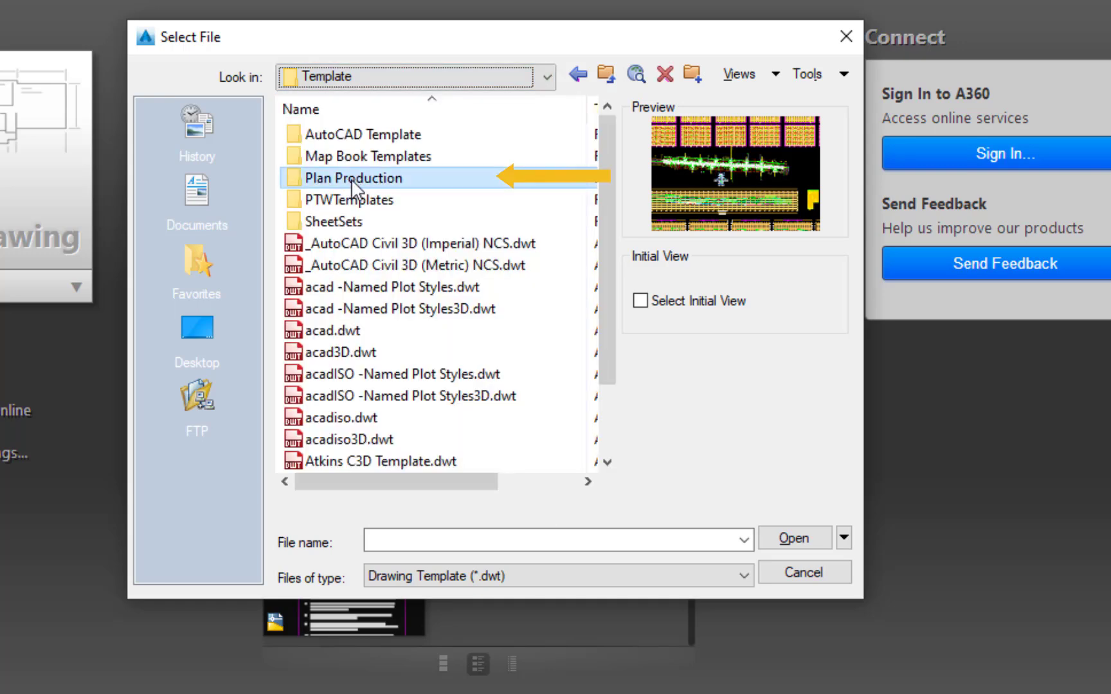
double_click(350, 179)
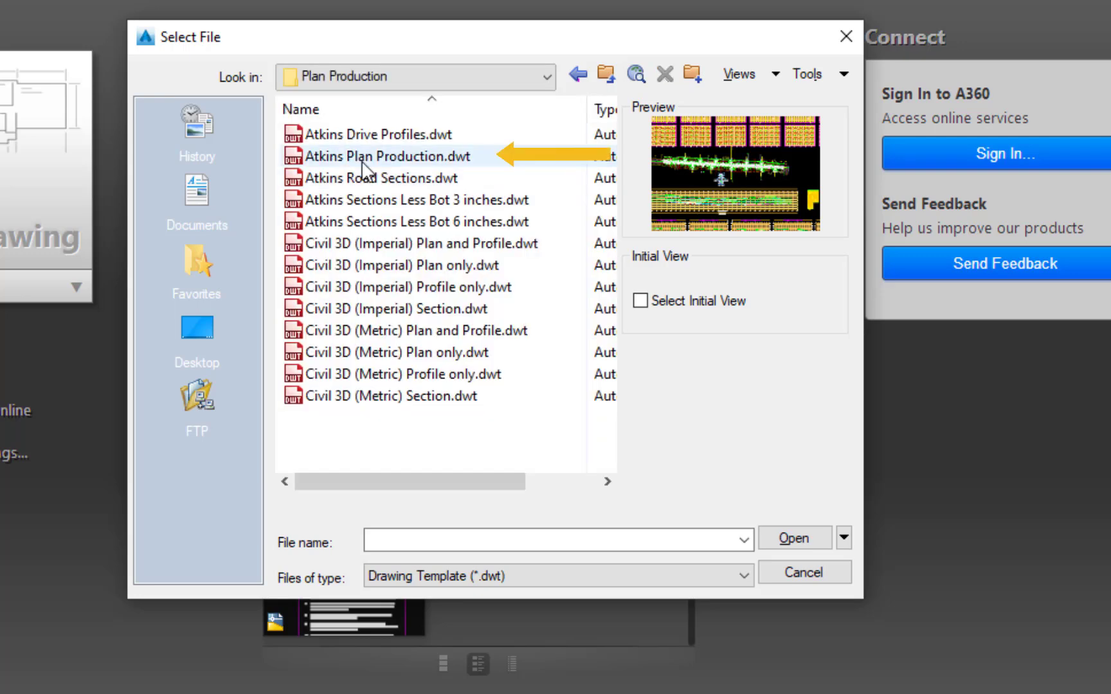
click(362, 162)
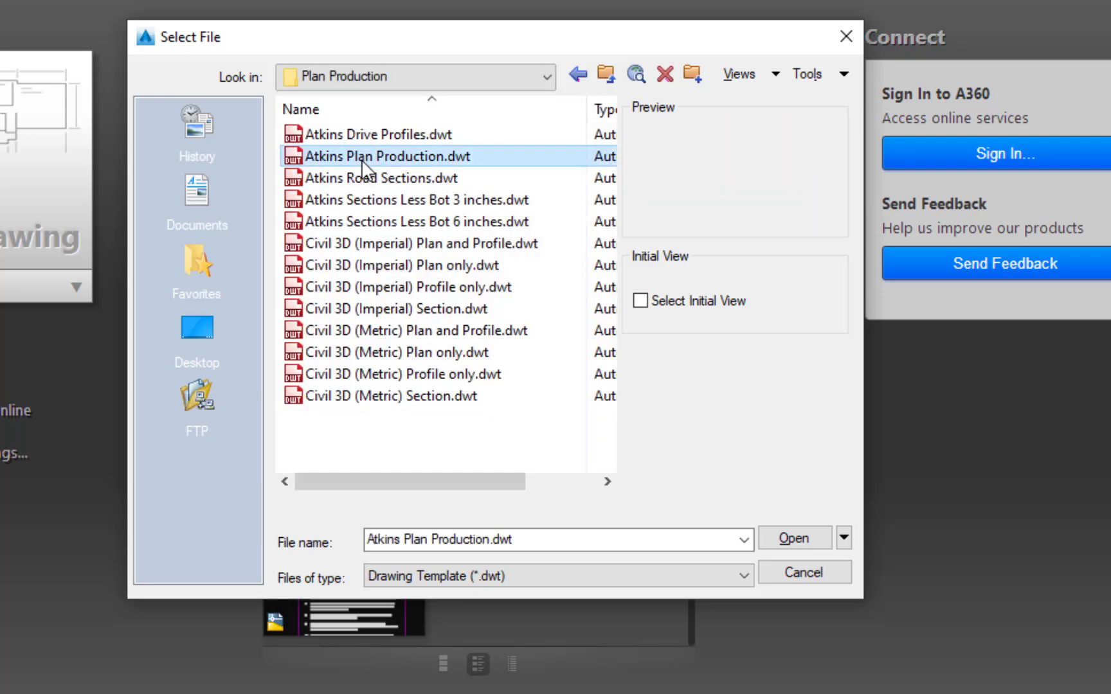
click(787, 538)
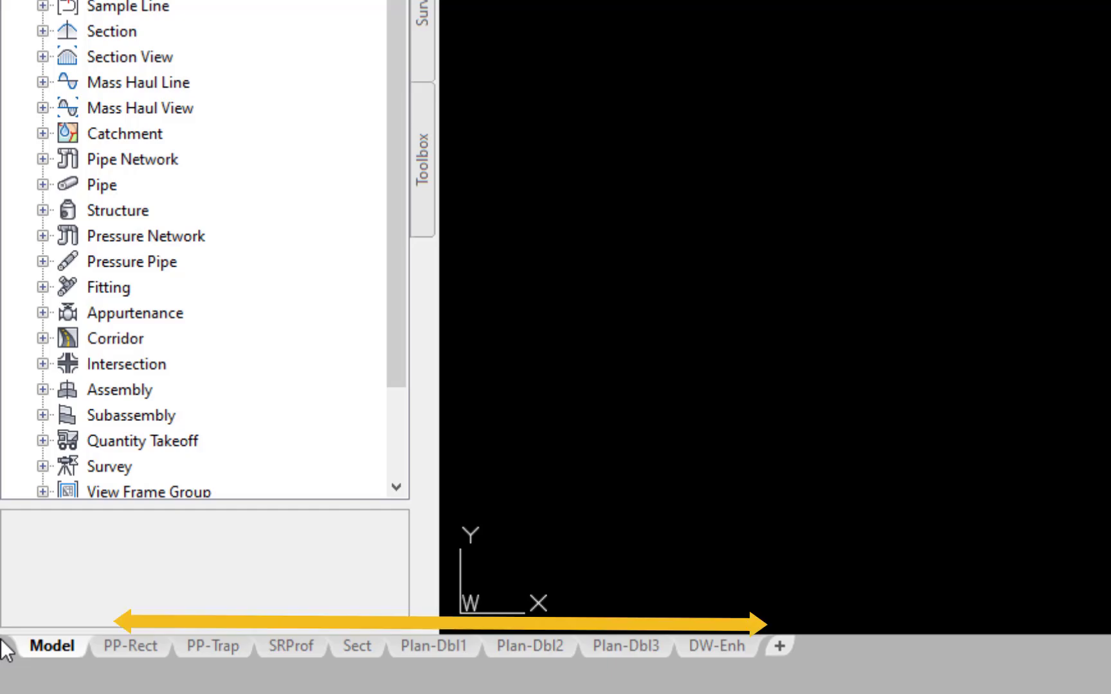
Step: Review the template's PP-Rect, PP-Trap, SRProf and Sect layouts, returning to PP-Rect to examine its sheet arrangement
click(134, 647)
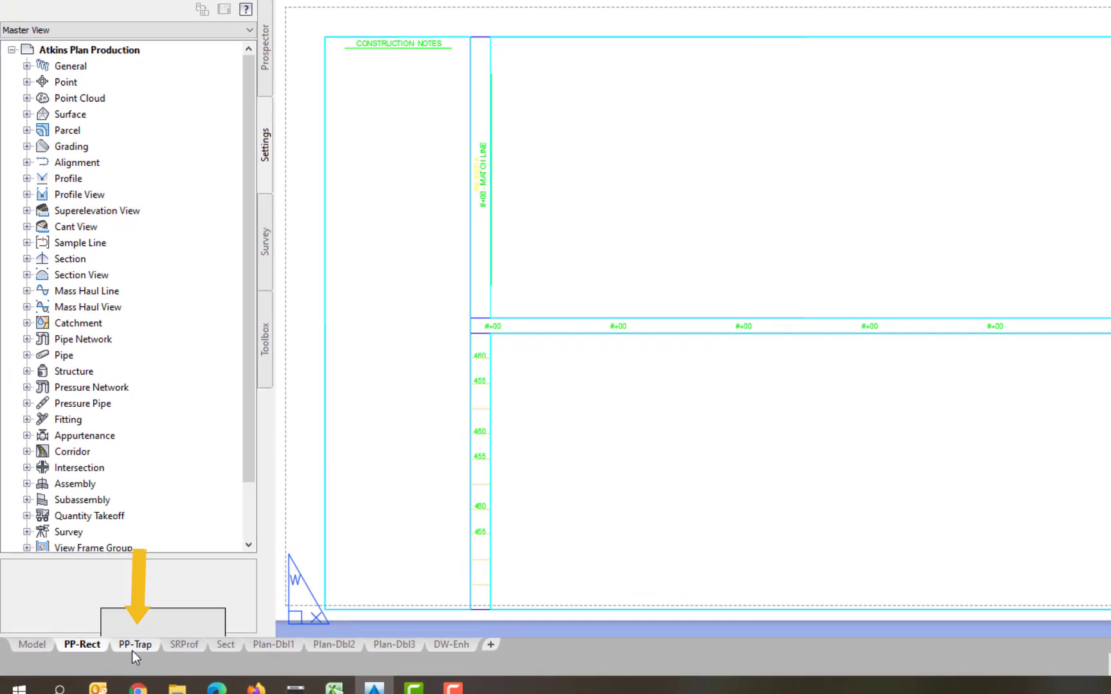
click(109, 660)
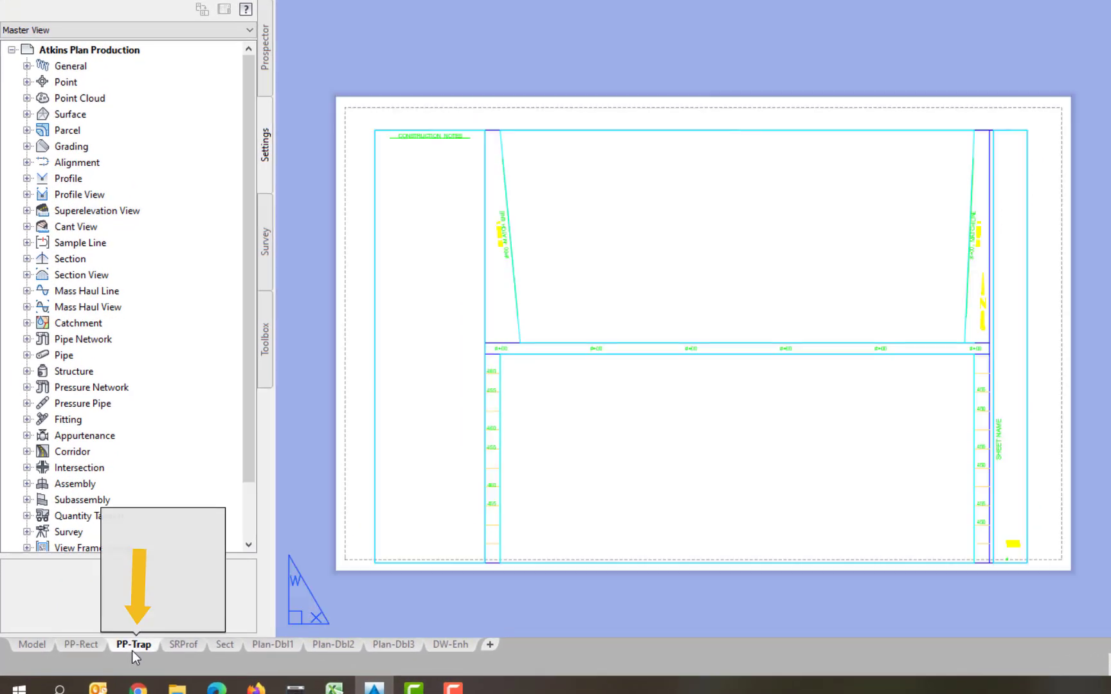
click(180, 644)
click(230, 648)
click(70, 642)
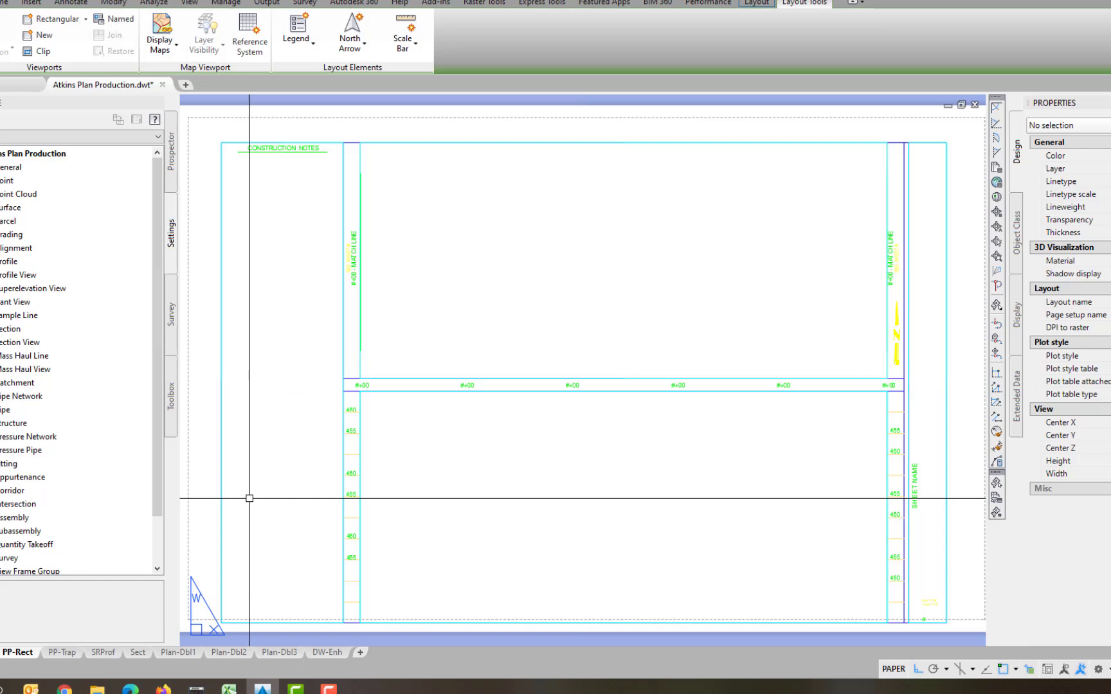
click(221, 505)
click(270, 622)
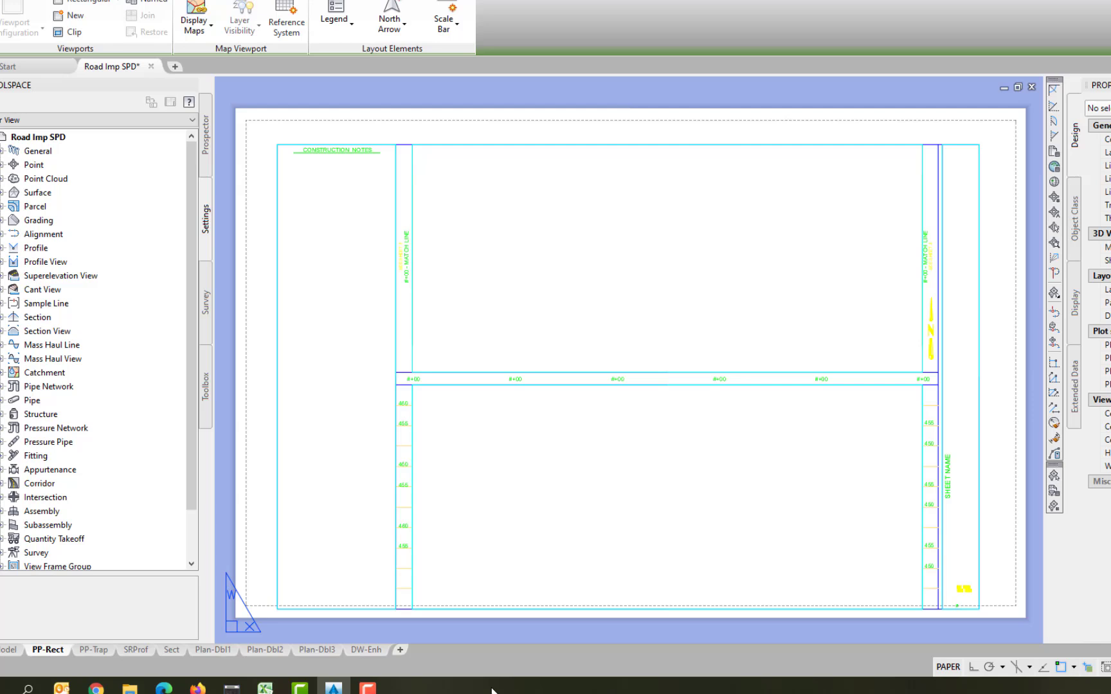
Step: On the PP-Trap layout, stretch the lower-left corner of the trapezoidal plan viewport's boundary inward
click(93, 650)
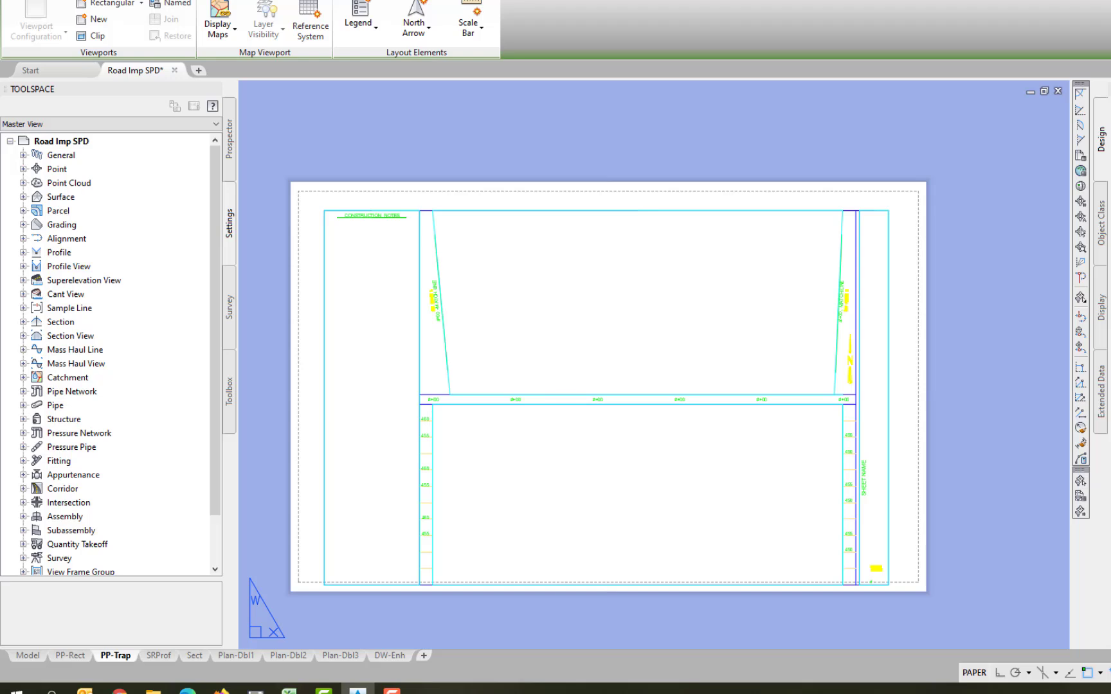
click(445, 347)
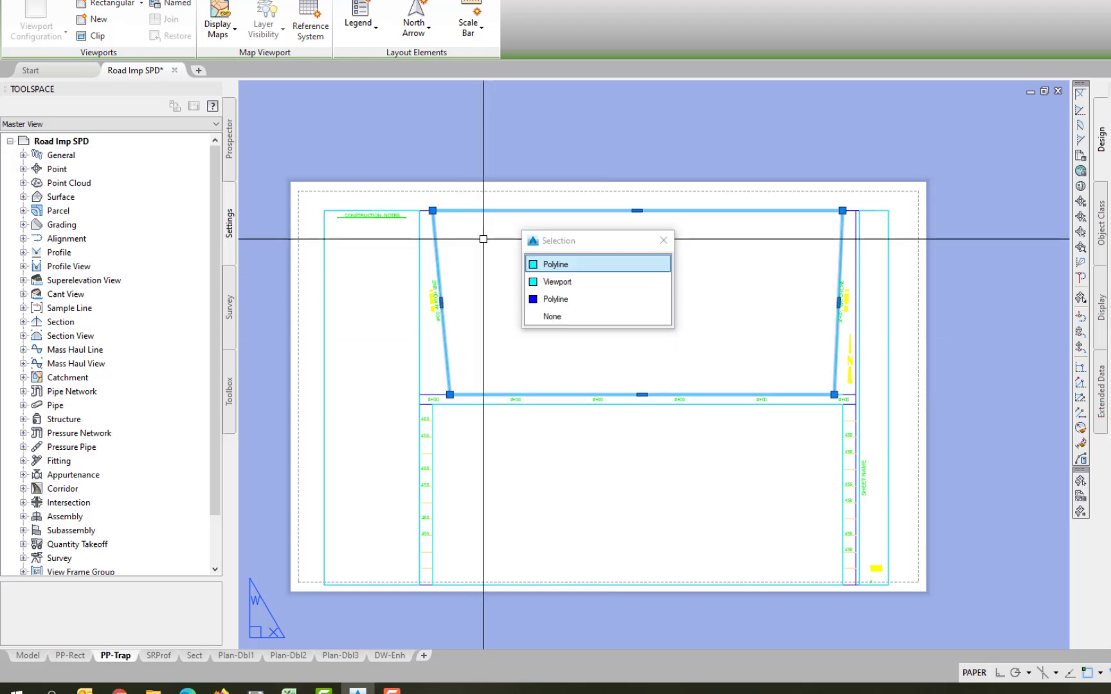
mouse_move(433, 210)
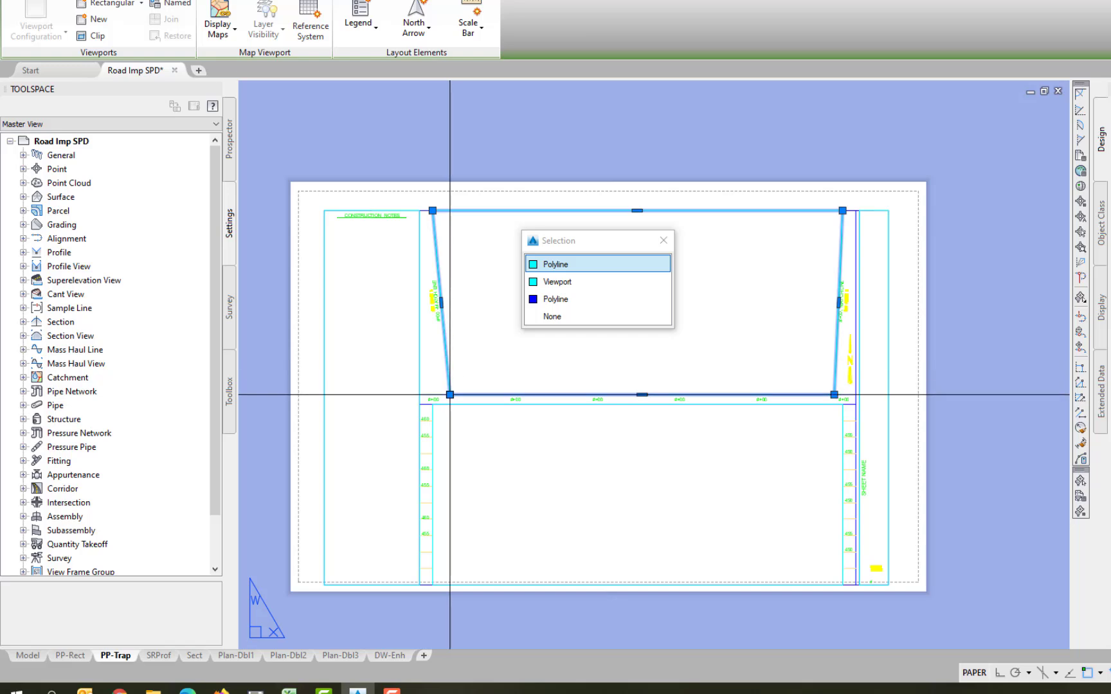
click(450, 394)
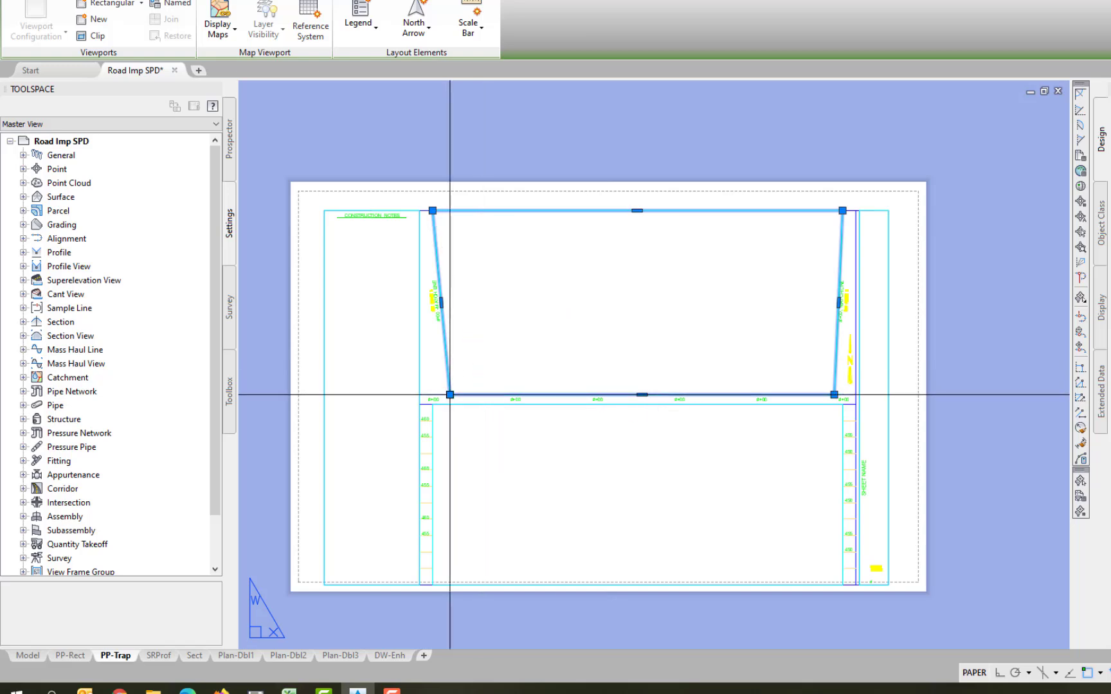
click(477, 398)
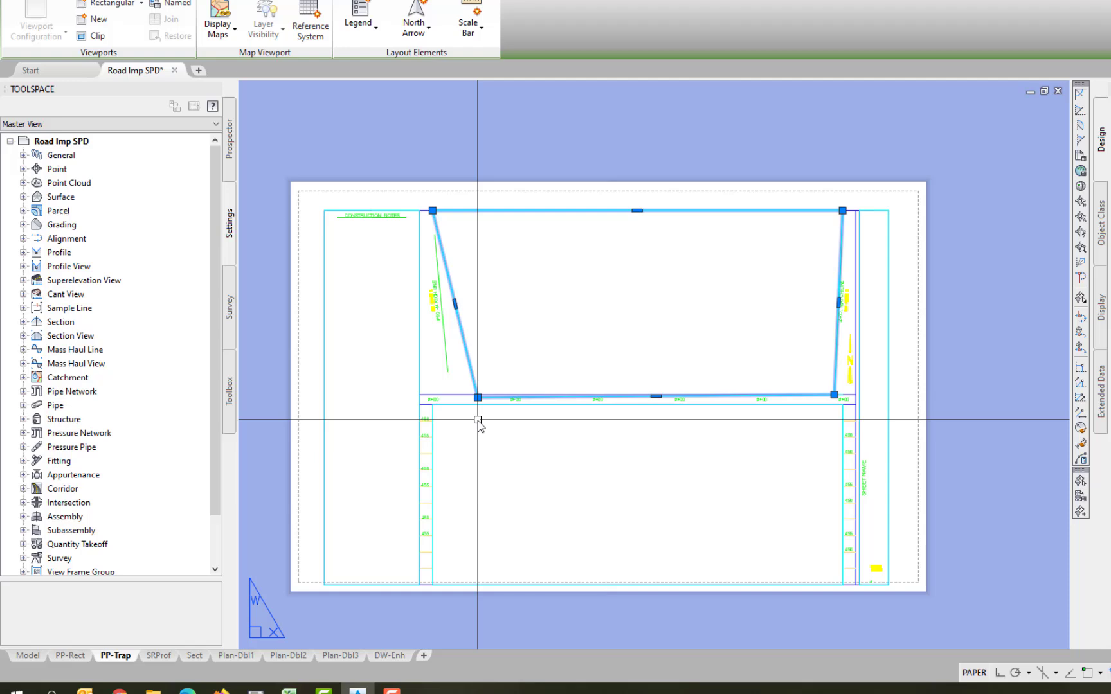
Step: Review the SRProf, Plan-Dbl1, Plan-Dbl2 and Plan-Dbl3 layouts to compare their viewport arrangements
click(159, 655)
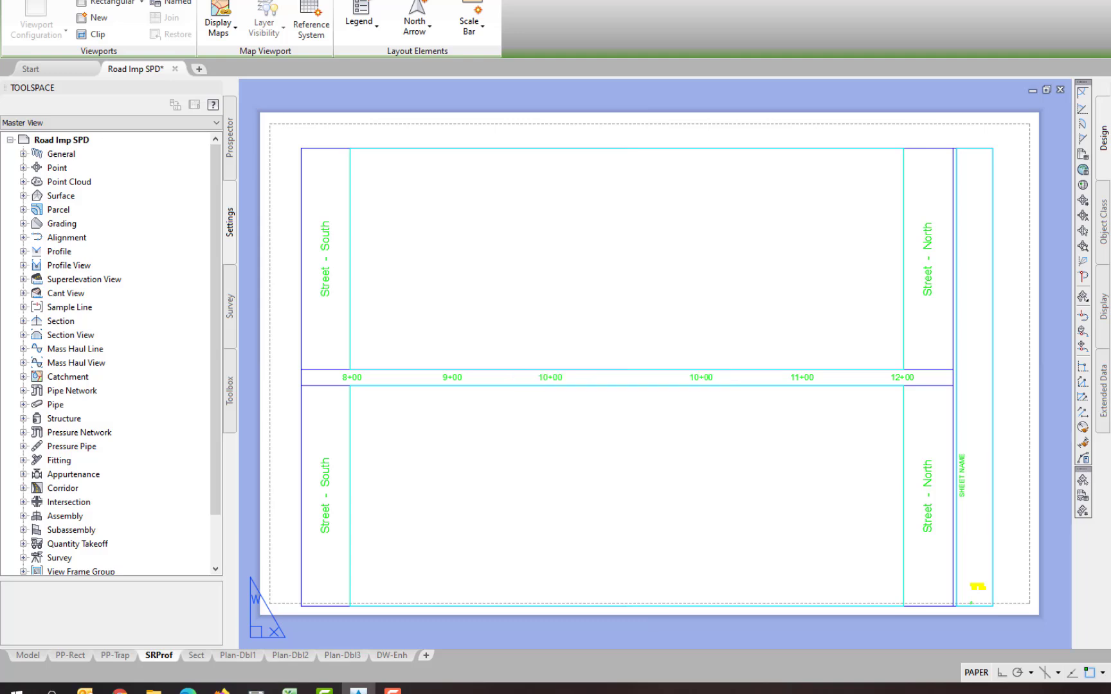
key(ctrl+Page_Down)
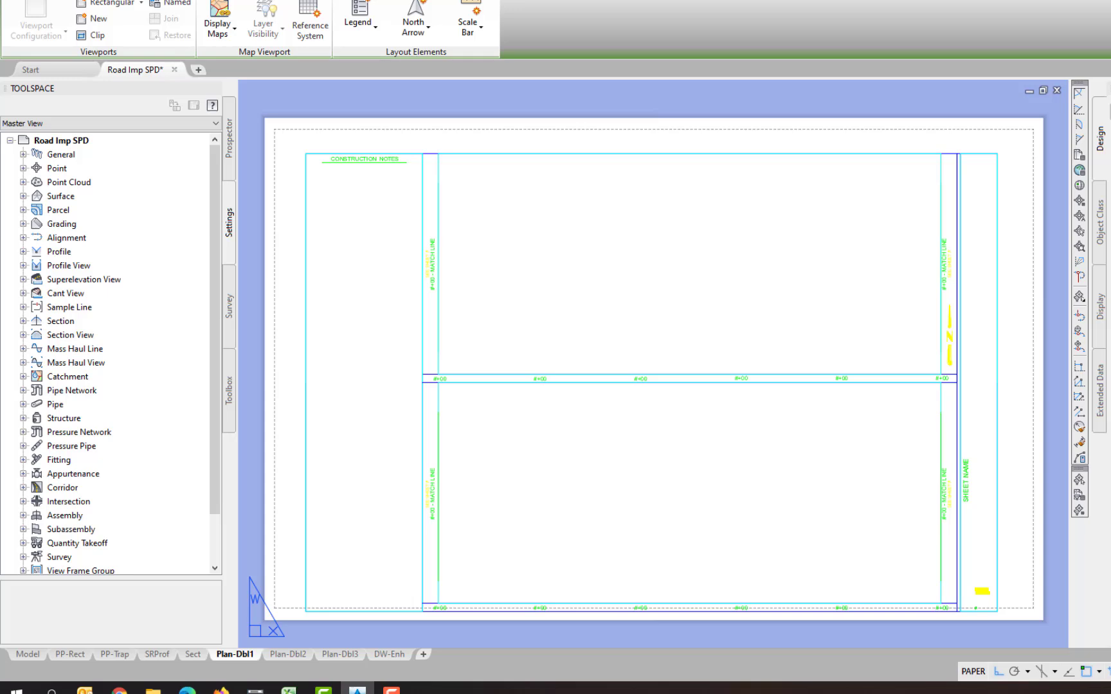
click(287, 653)
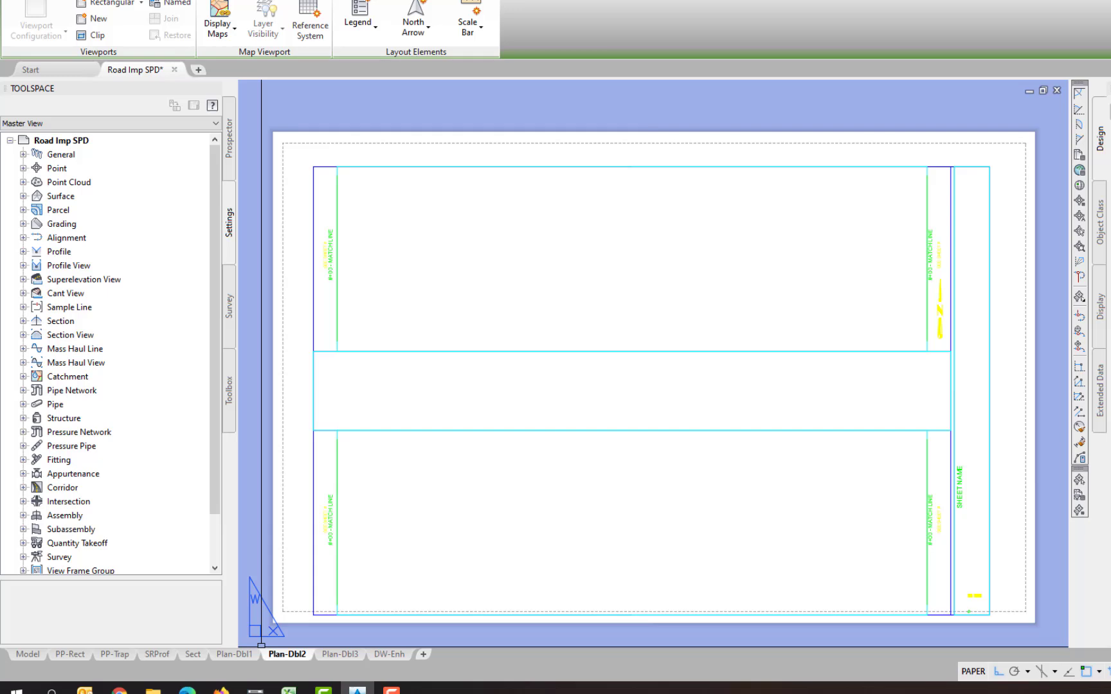
click(339, 654)
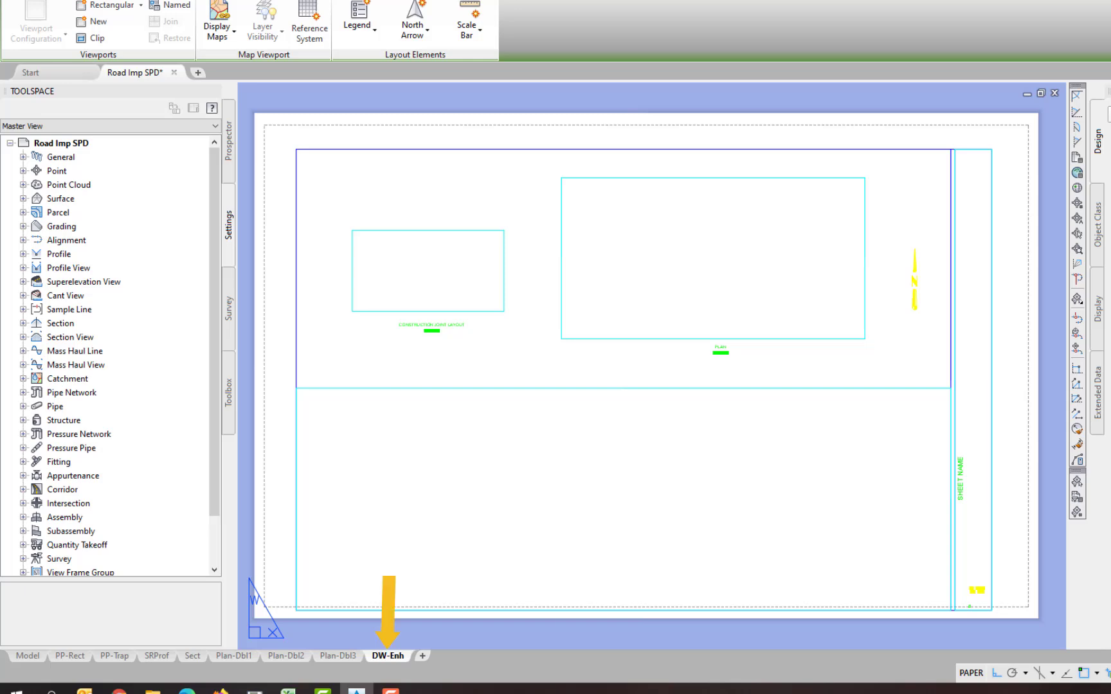
Step: Create a copy of the DW-Enh layout and place it at the end of the layouts
right_click(376, 655)
click(419, 481)
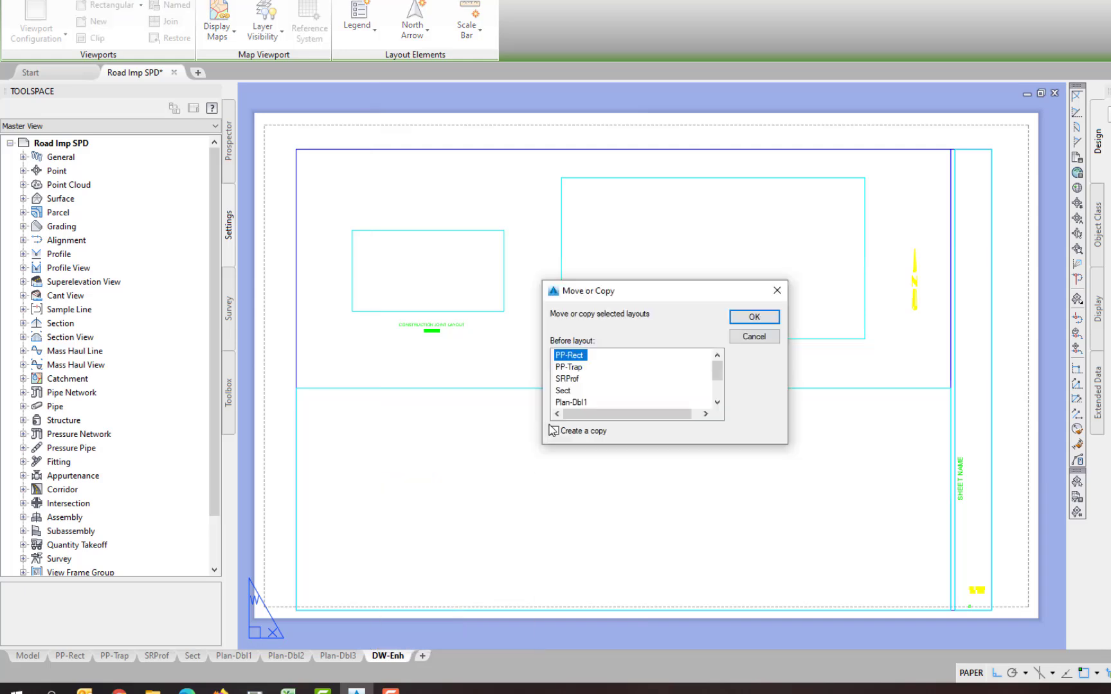
click(554, 431)
scroll(620, 386, down, 2)
click(579, 403)
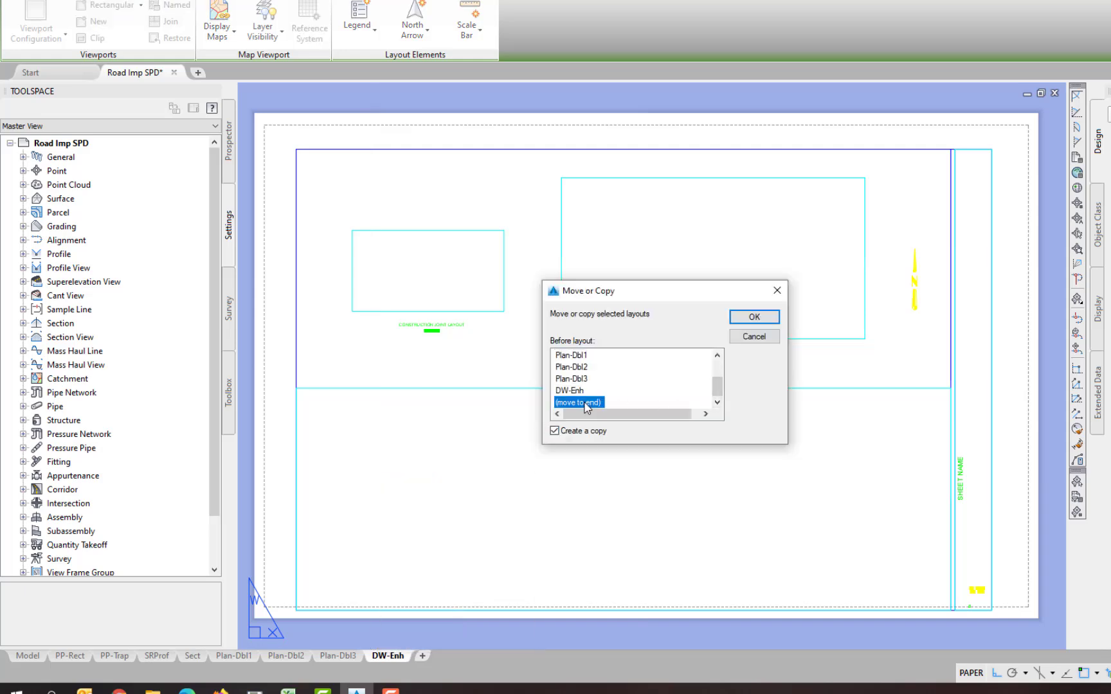
click(754, 317)
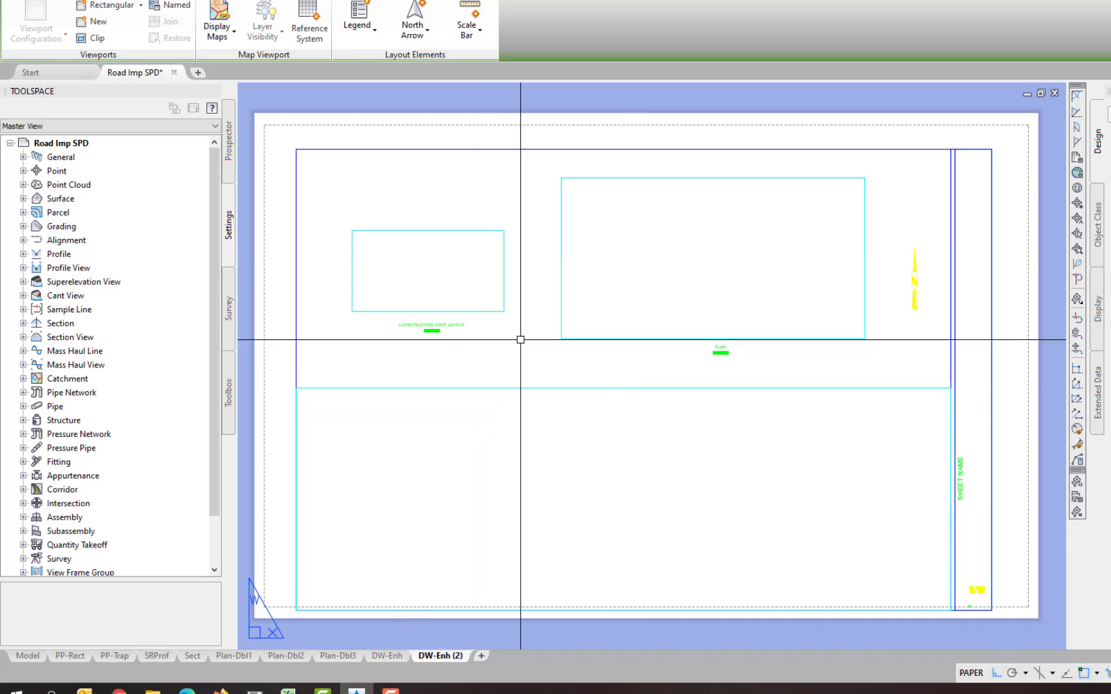
Step: Copy the small viewport above the construction joint layout title to a spot below and slightly right of the original
text(CO)
key(Return)
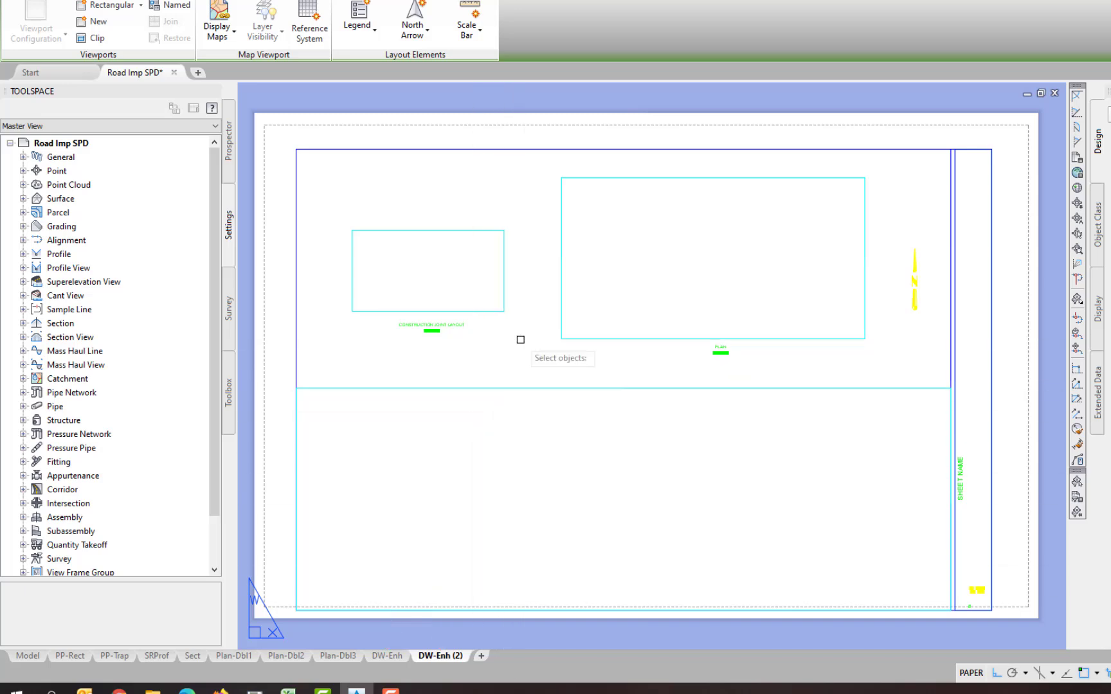
click(505, 293)
key(Return)
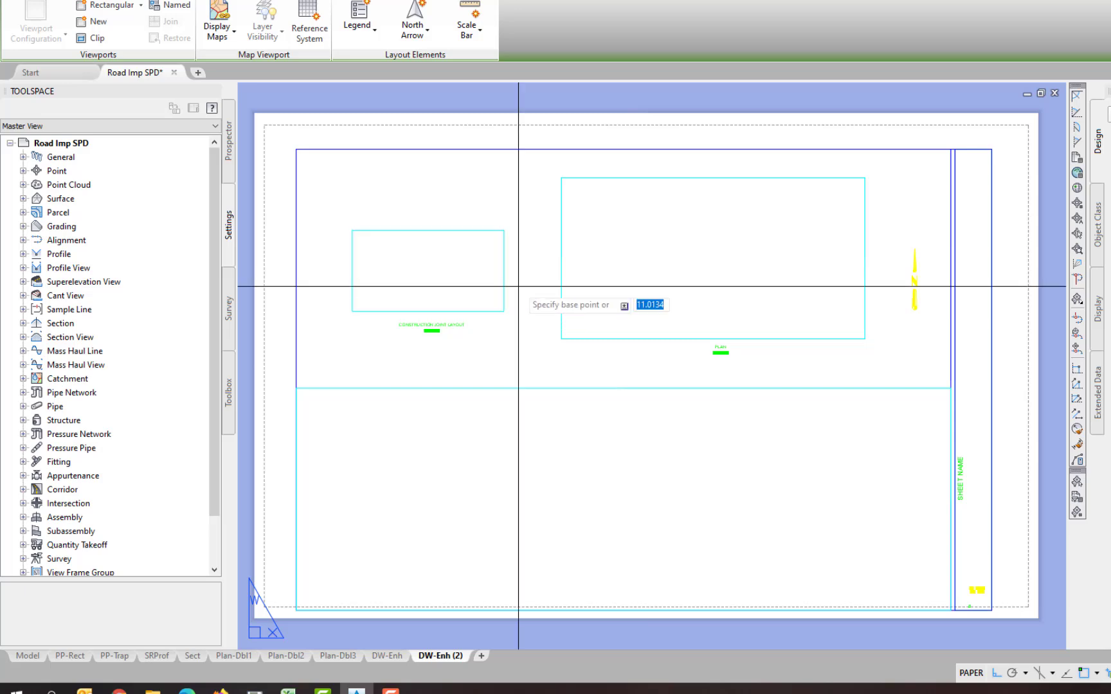
click(518, 234)
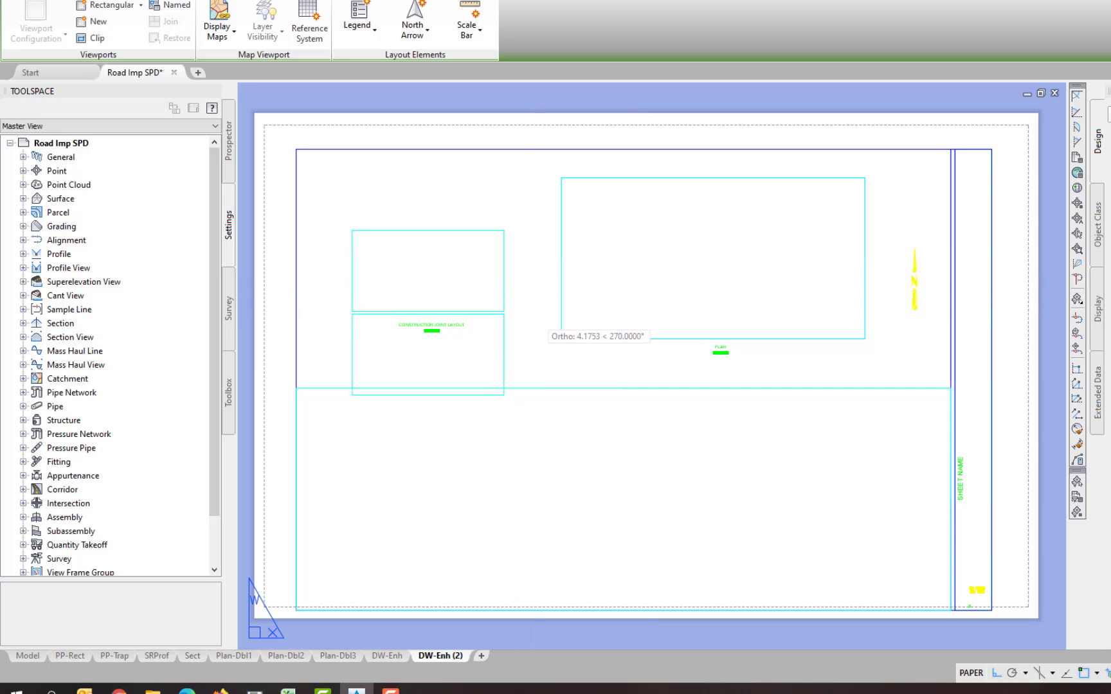
click(570, 308)
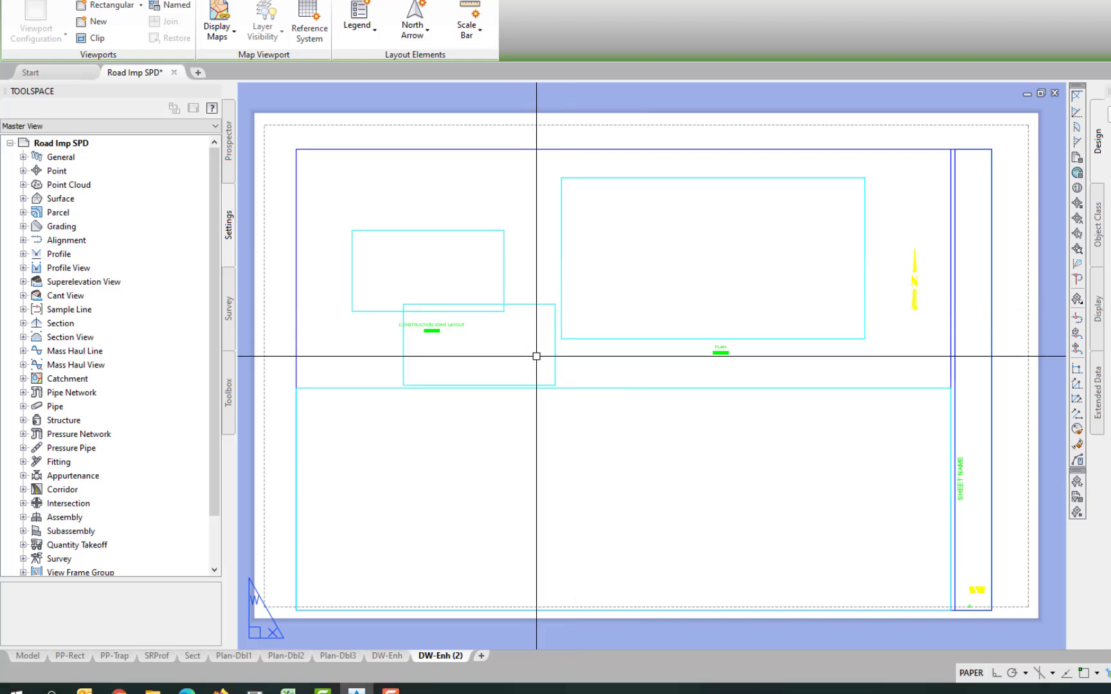
Step: Shrink the copied viewport by moving its upper-left corner right and down, keeping the lower-right corner in place
click(556, 355)
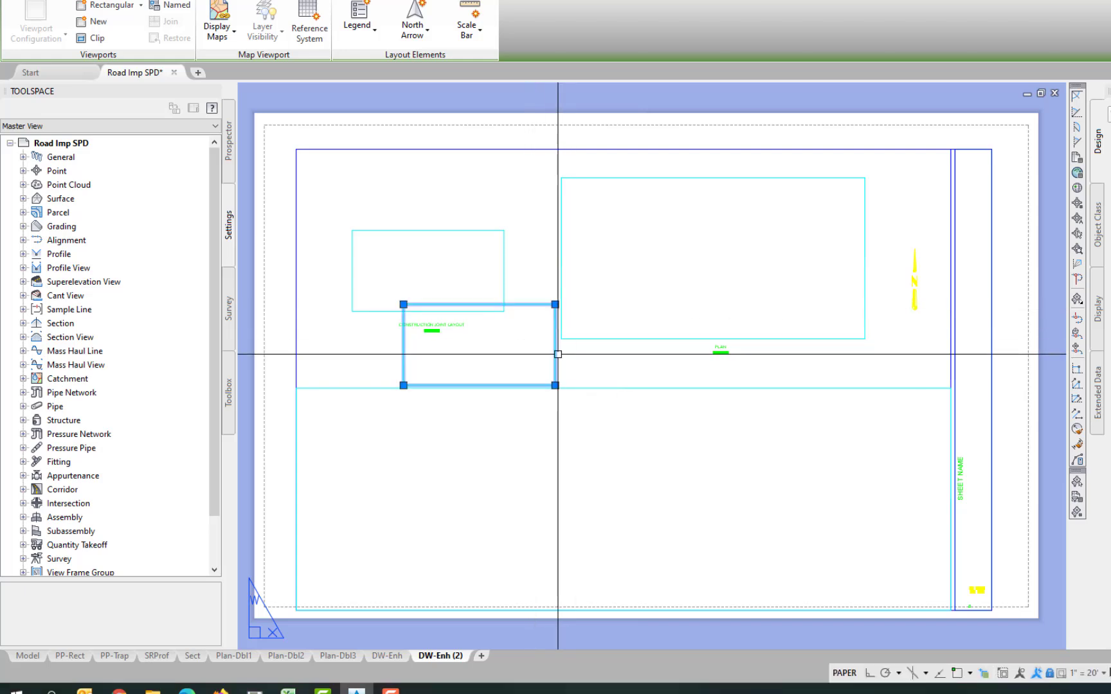
click(403, 304)
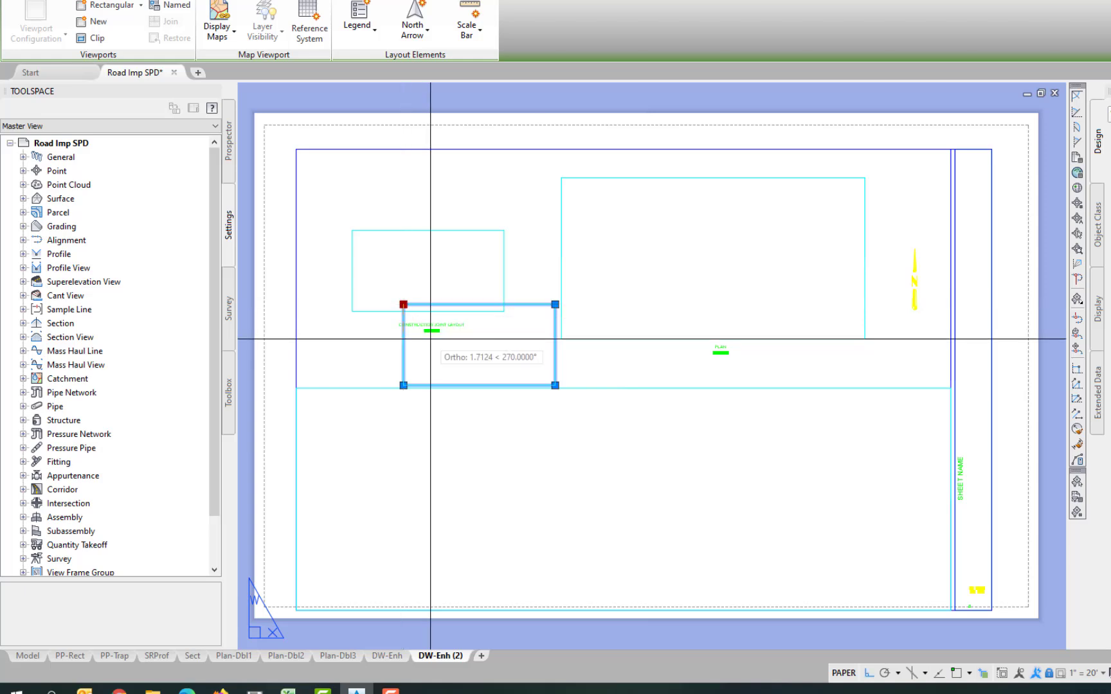
click(475, 305)
click(476, 305)
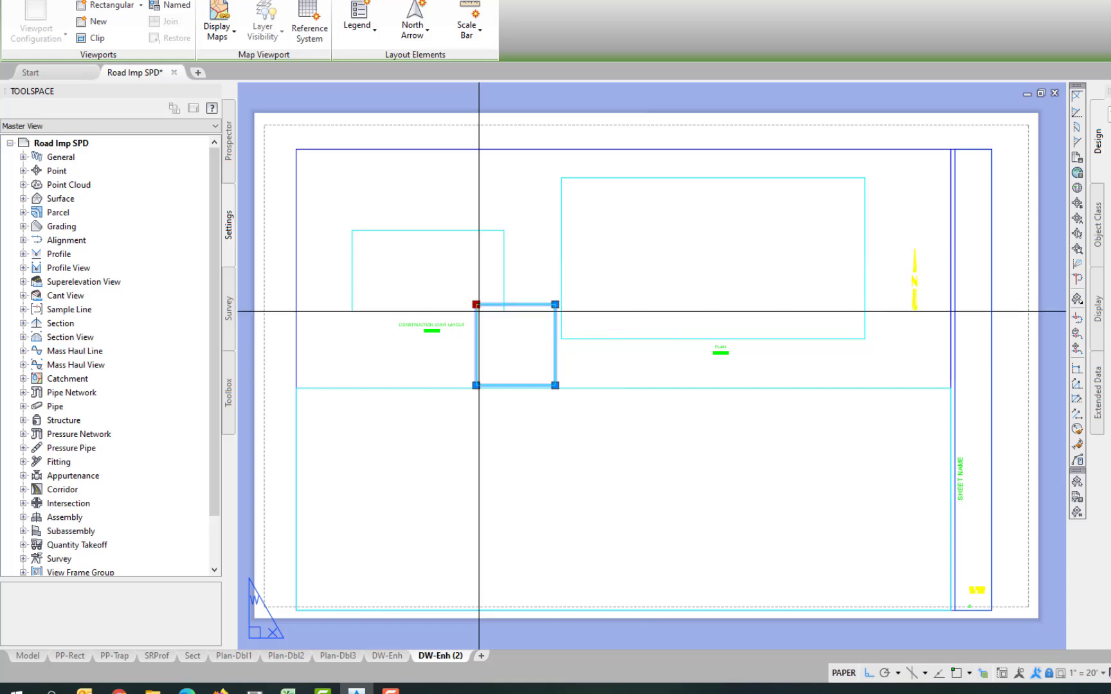
click(492, 341)
key(Escape)
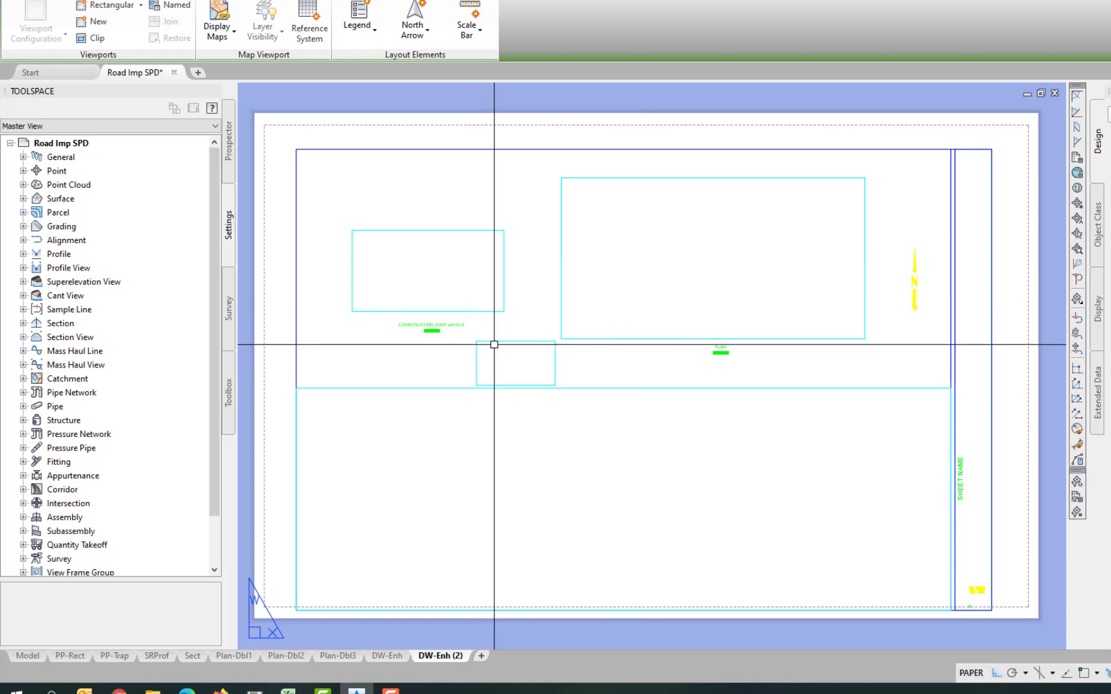
Step: Copy the north arrow on the DW-Enh (2) layout to the clipboard with COPYCLIP
text(COPY)
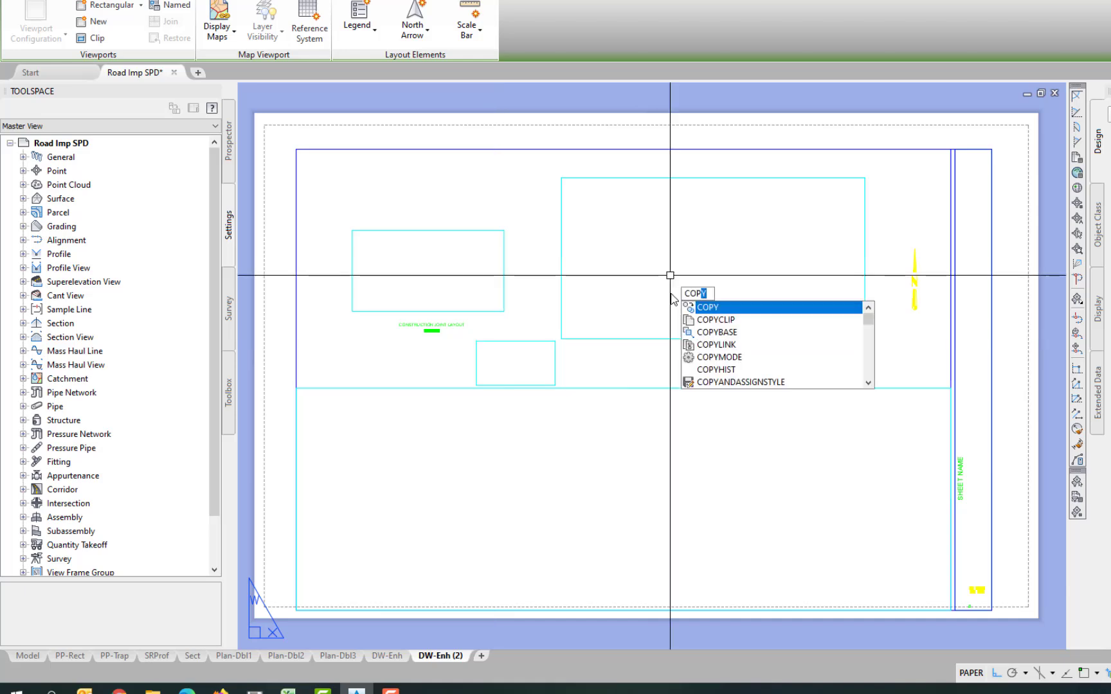
click(717, 318)
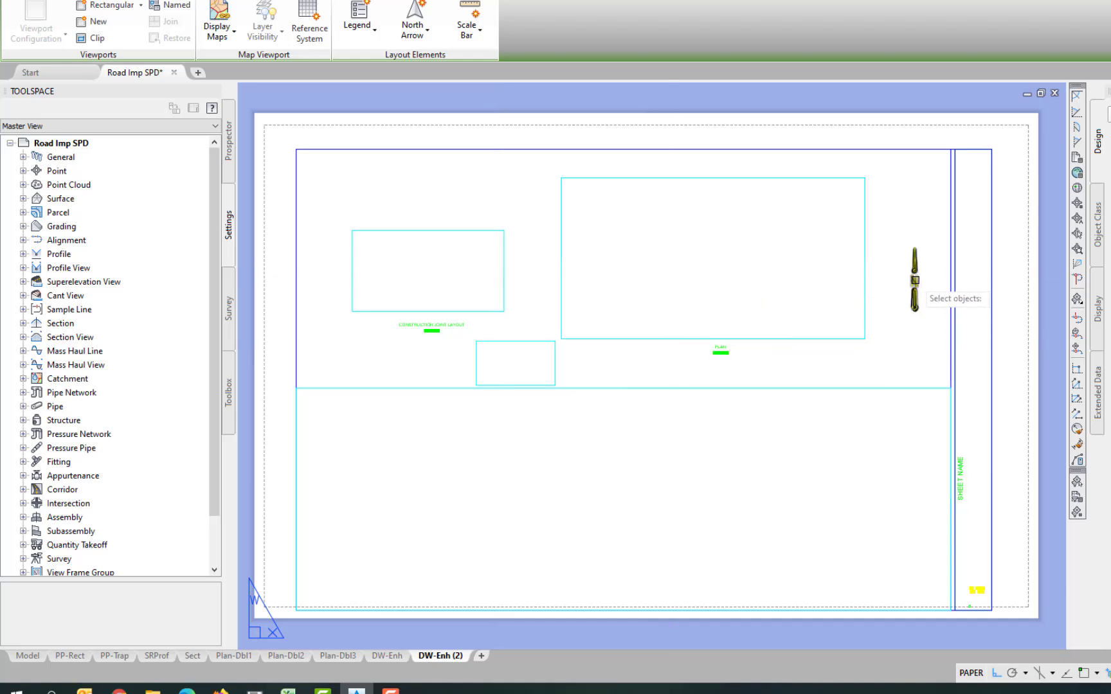
click(914, 282)
key(Return)
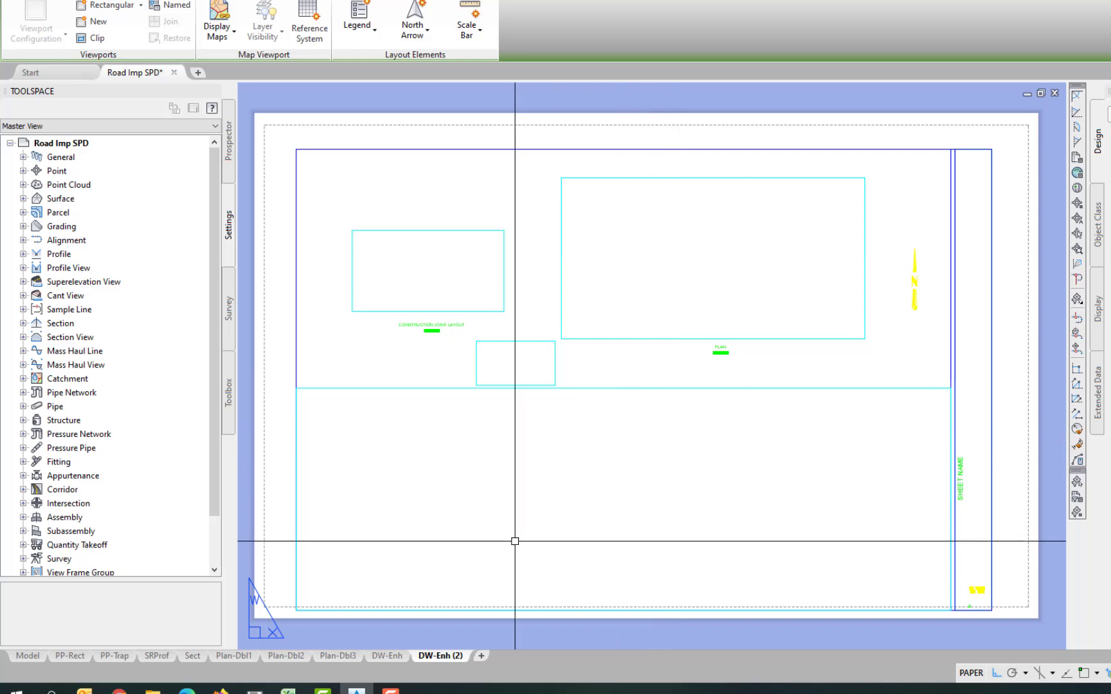
Step: Paste the copied north arrow into the Plan-Dbl3 layout, inside the upper viewport area
click(395, 657)
click(338, 656)
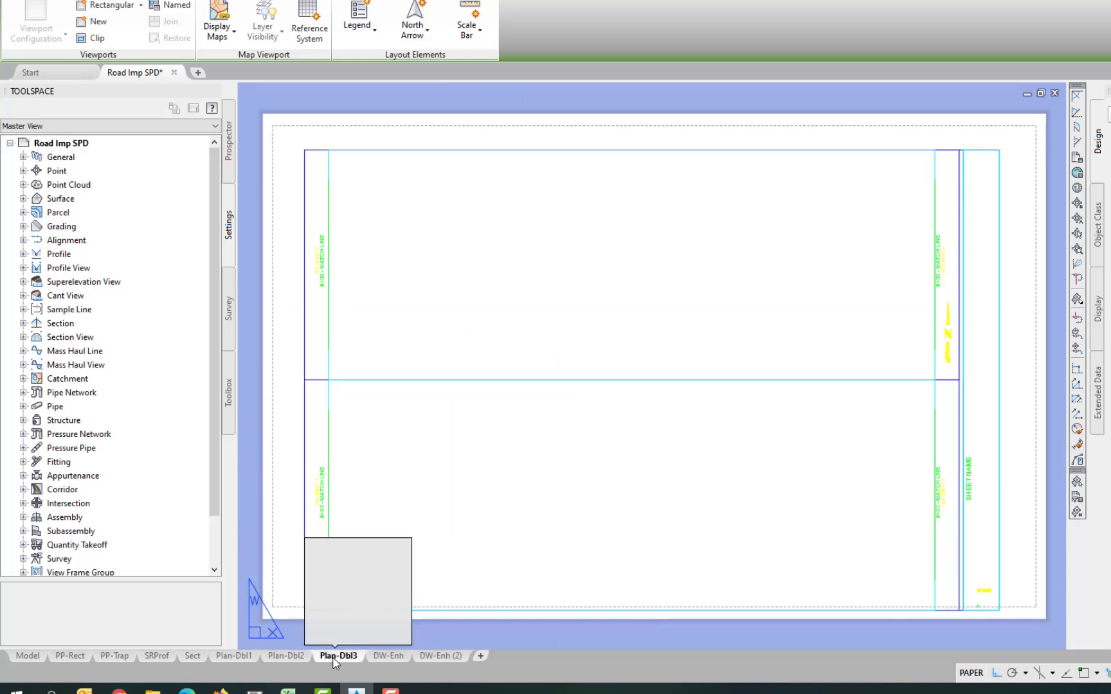
text(past)
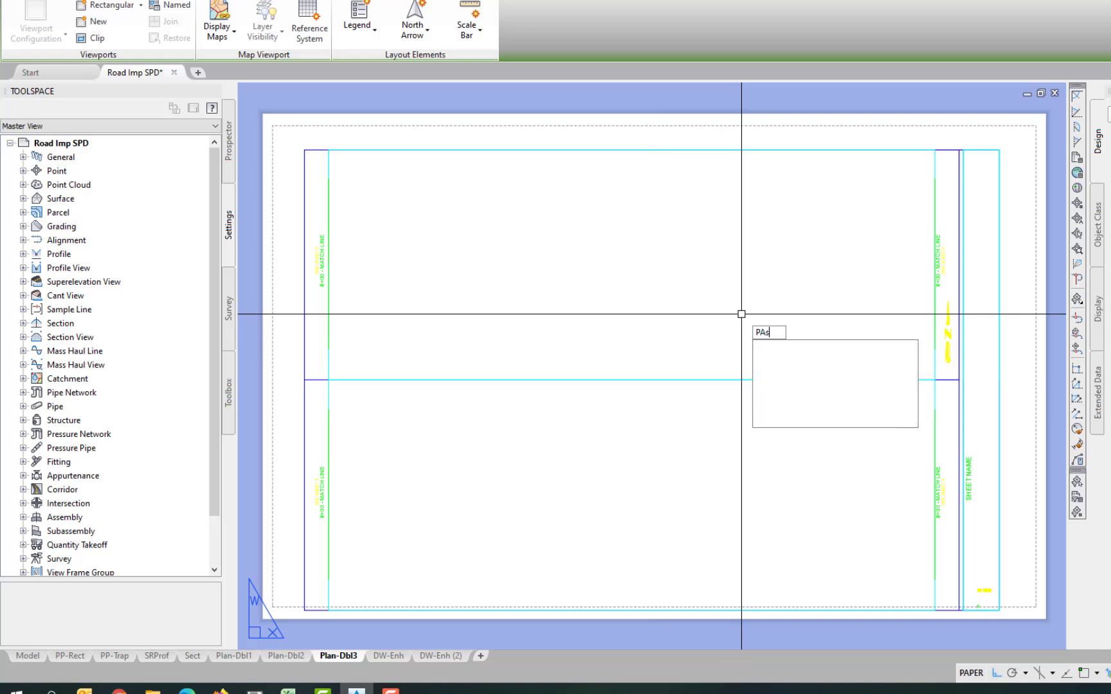
click(794, 350)
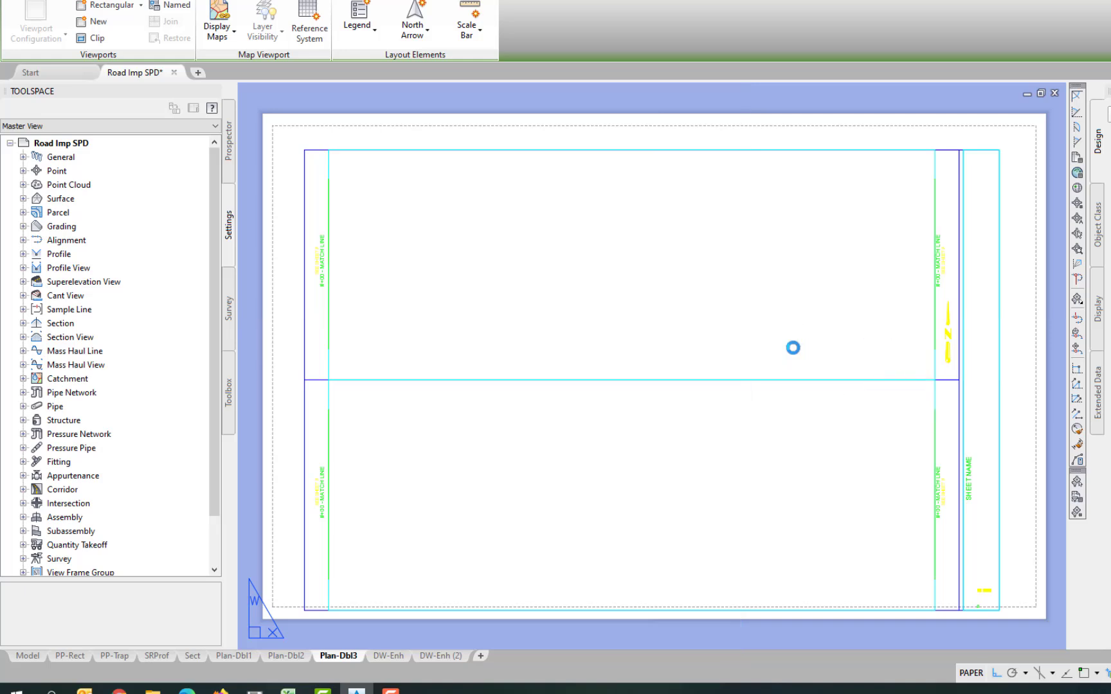
click(781, 318)
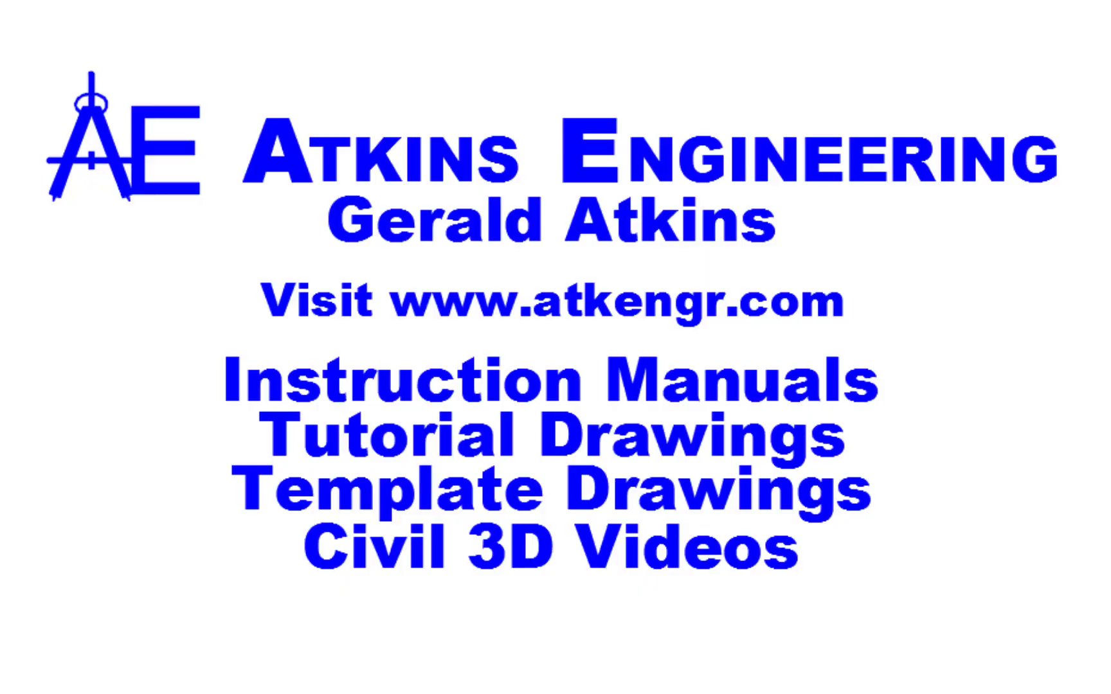